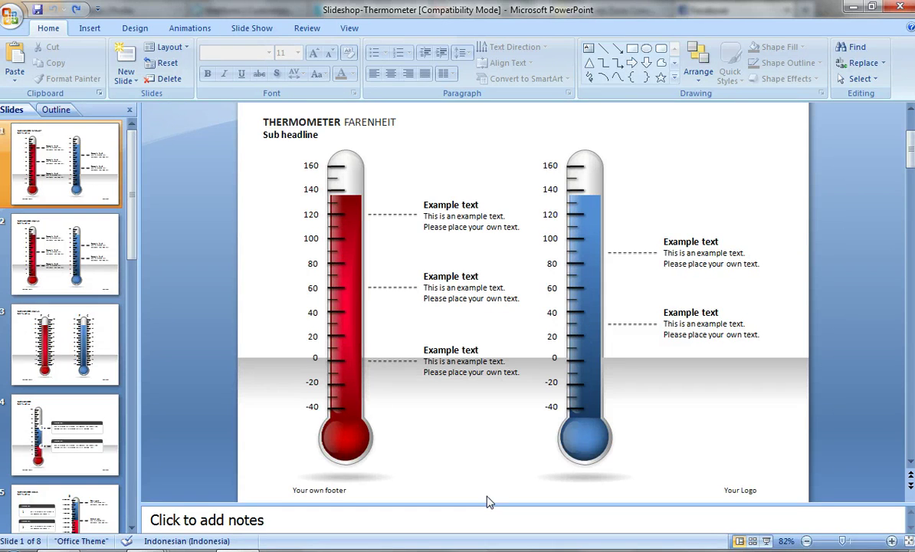
# Step: Inspect the slide by selecting the grey band, thermometer parts and Example text box
pyautogui.click(275, 388)
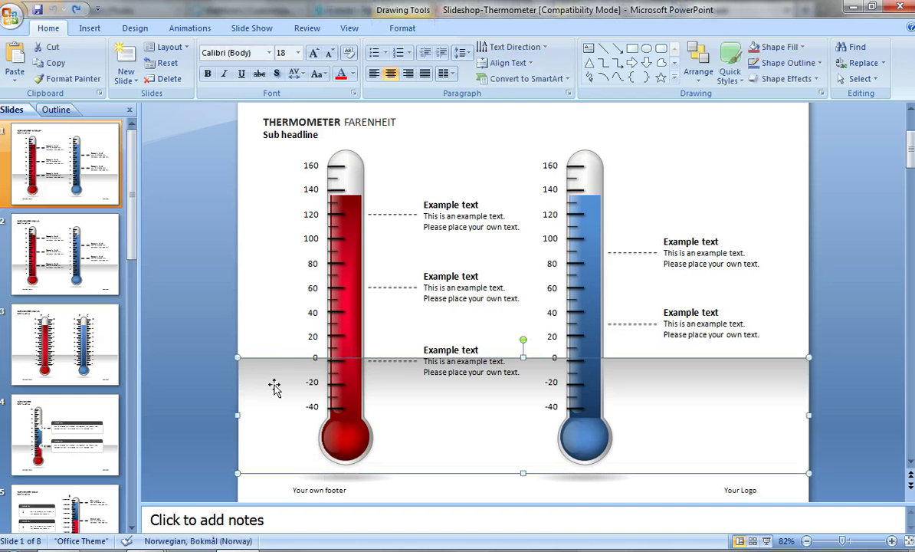
pyautogui.click(347, 174)
pyautogui.click(363, 201)
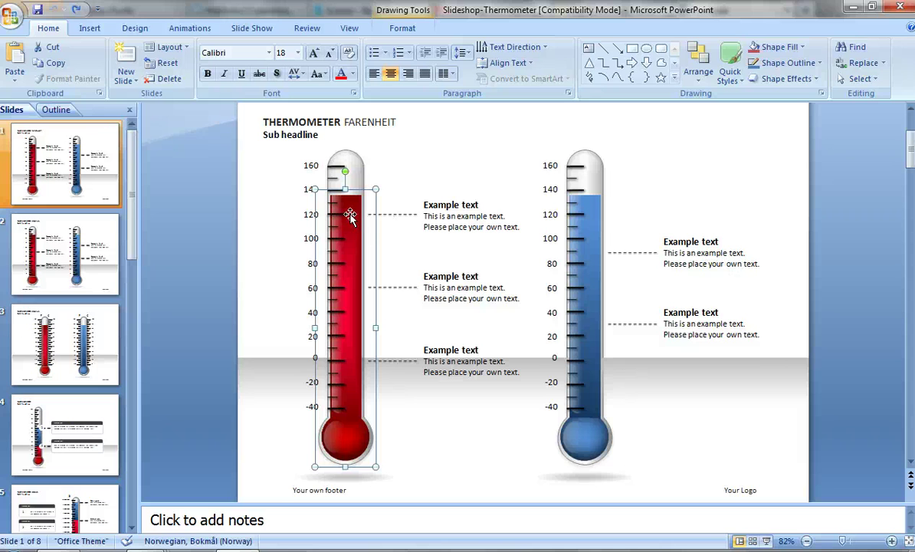
pyautogui.click(473, 228)
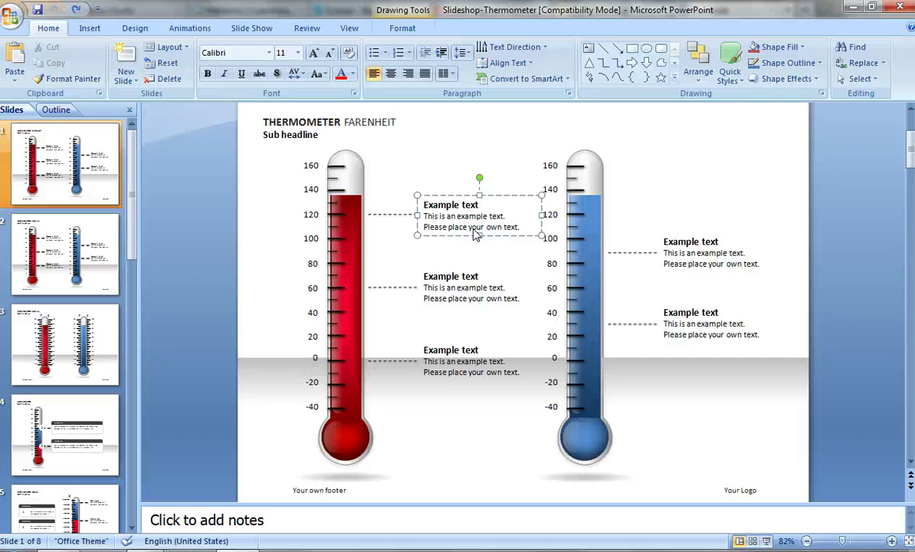
pyautogui.click(518, 166)
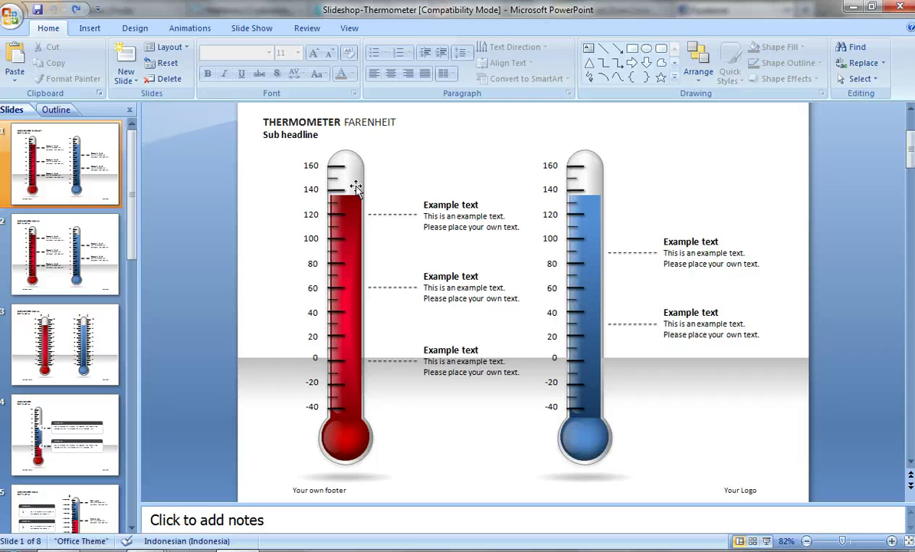
# Step: Move the red thermometer's glass cover off to the left, exposing the red liquid bar
pyautogui.click(358, 175)
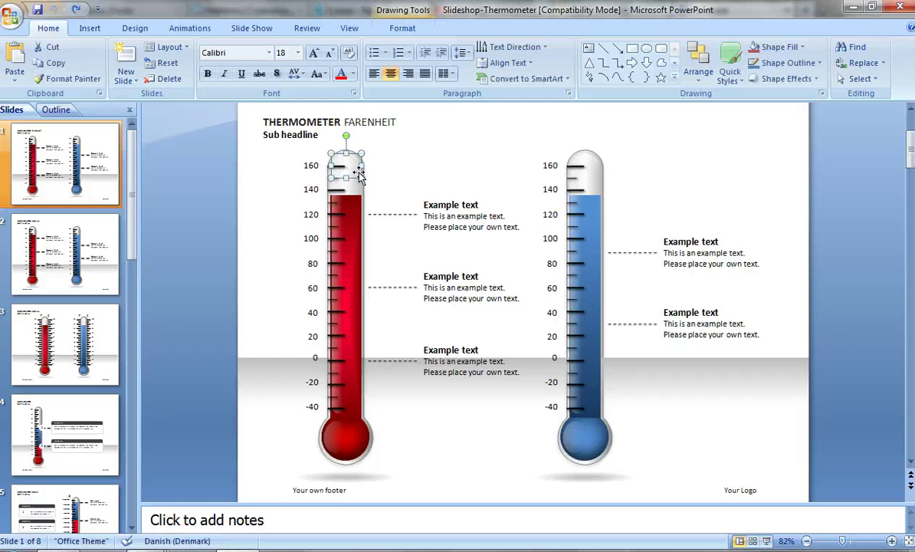
pyautogui.click(410, 162)
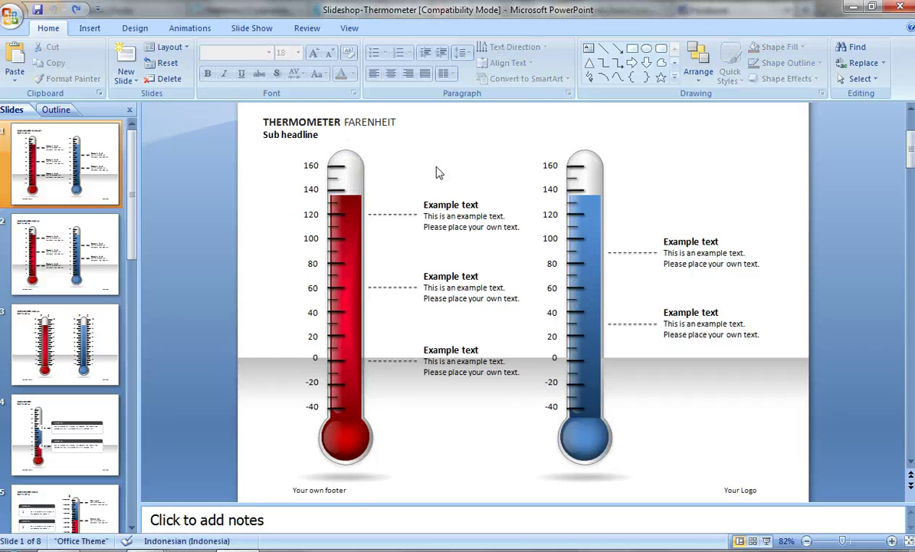
pyautogui.click(337, 158)
pyautogui.click(376, 162)
pyautogui.click(363, 175)
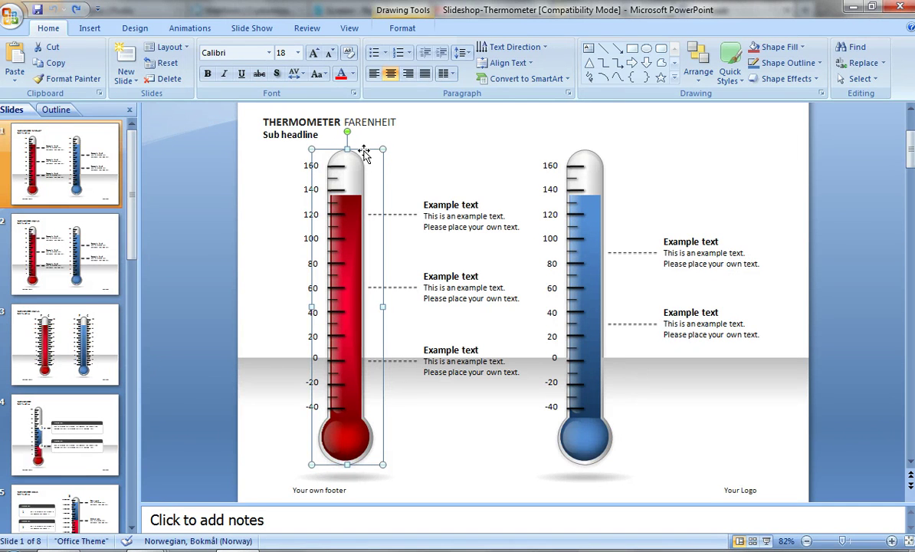
pyautogui.moveTo(364, 152); pyautogui.dragTo(281, 153)
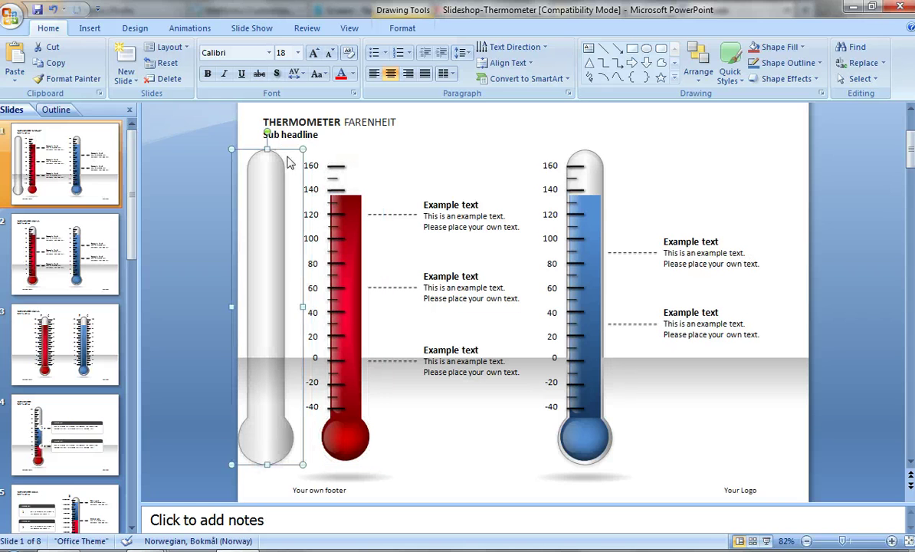
pyautogui.click(356, 214)
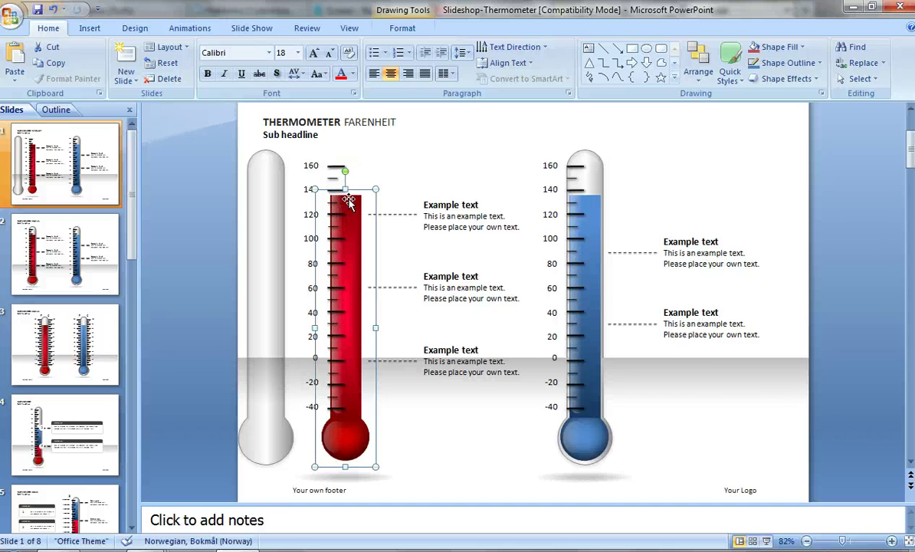
pyautogui.moveTo(348, 200); pyautogui.dragTo(346, 289)
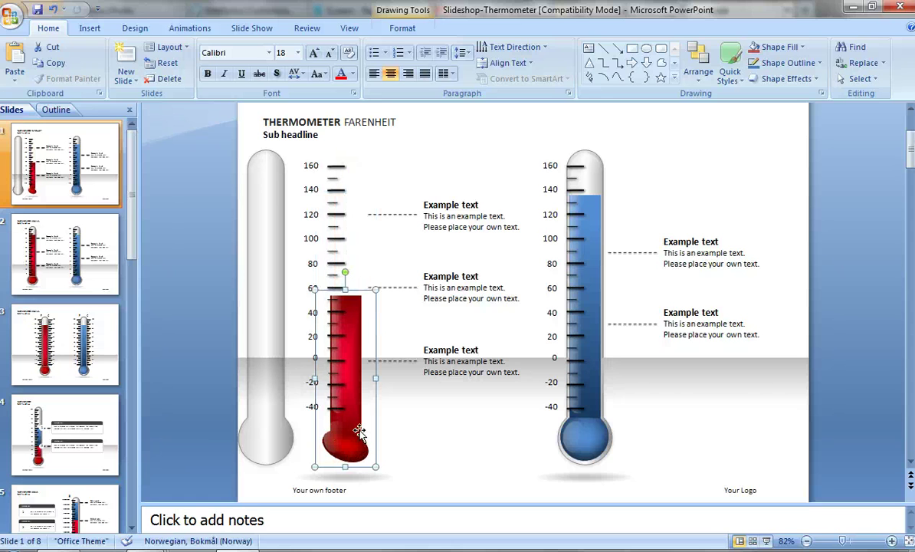
pyautogui.hotkey('ctrl', 'z')
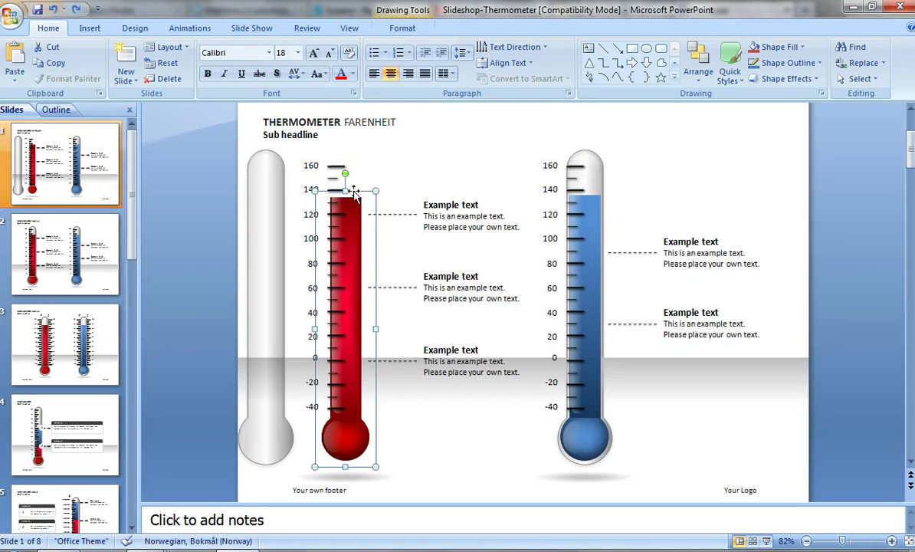
# Step: Ungroup the red bar from its bulb and lower the bar's top from about 135 to about 40
pyautogui.rightClick(355, 193)
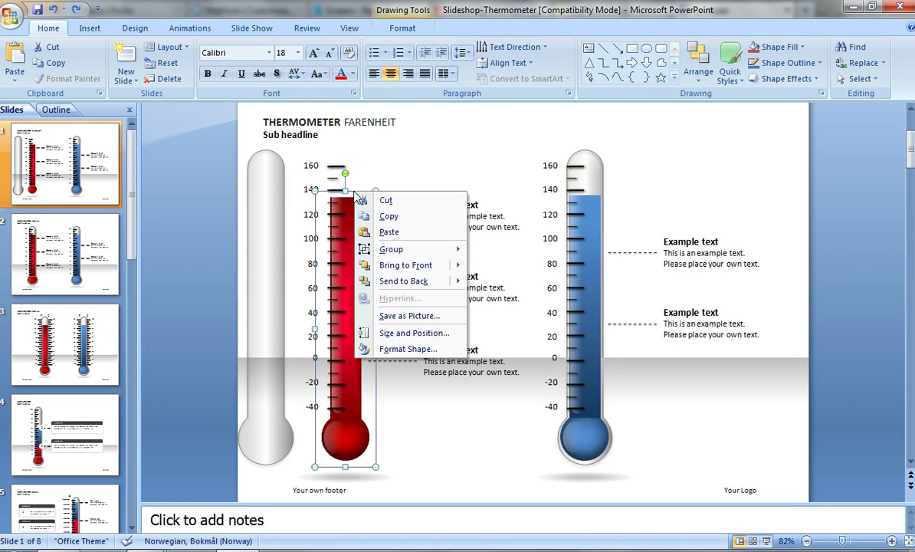
pyautogui.moveTo(391, 249)
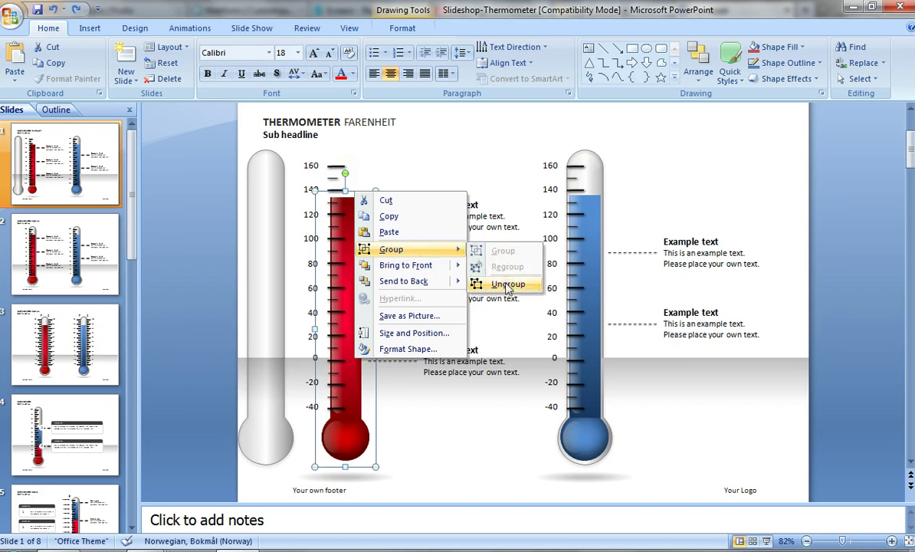
pyautogui.click(506, 286)
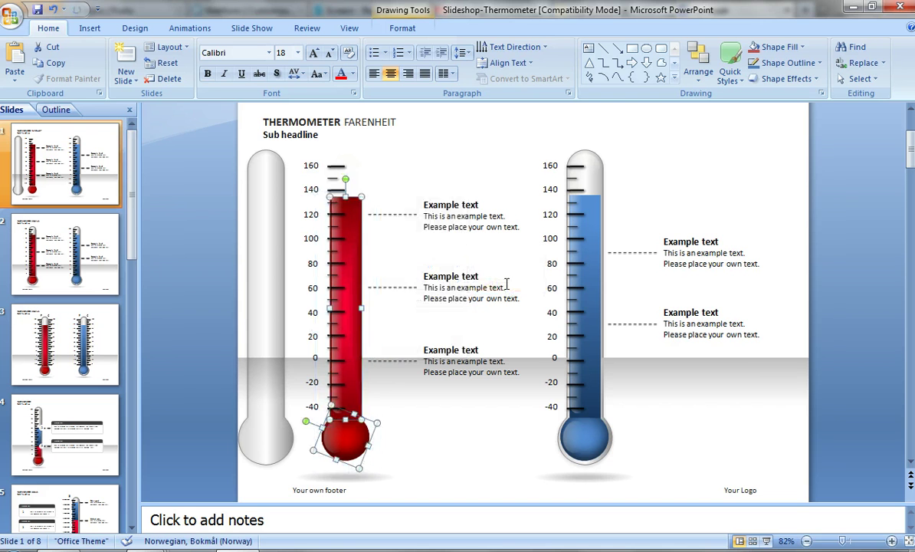
pyautogui.click(388, 180)
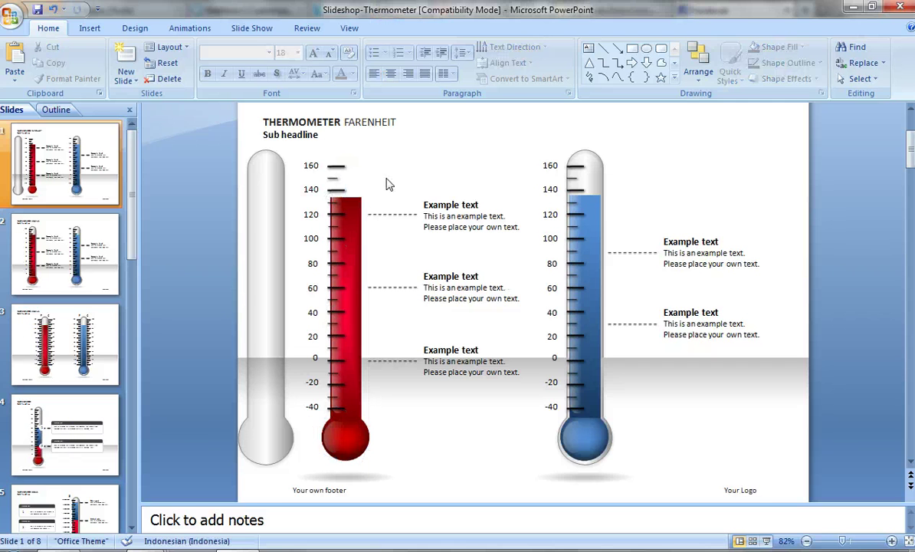
pyautogui.click(349, 236)
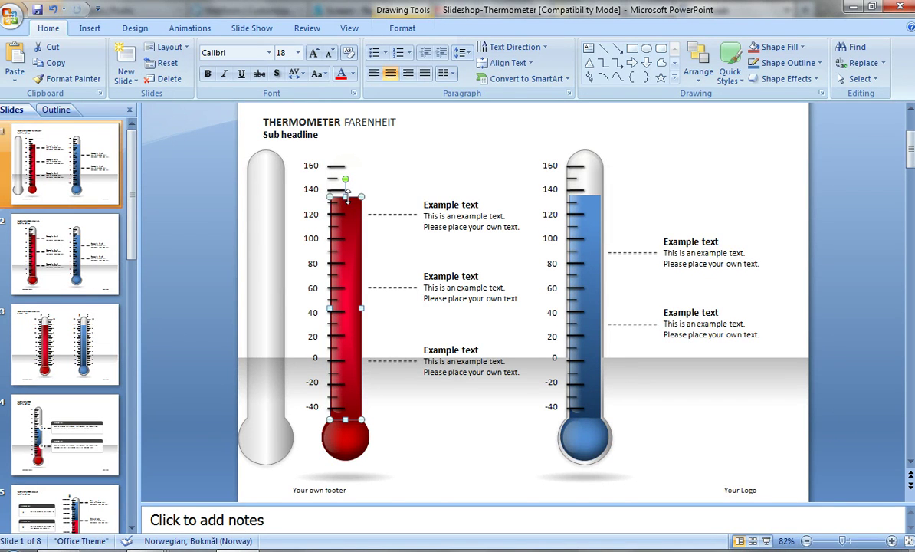
pyautogui.moveTo(346, 197); pyautogui.dragTo(346, 303)
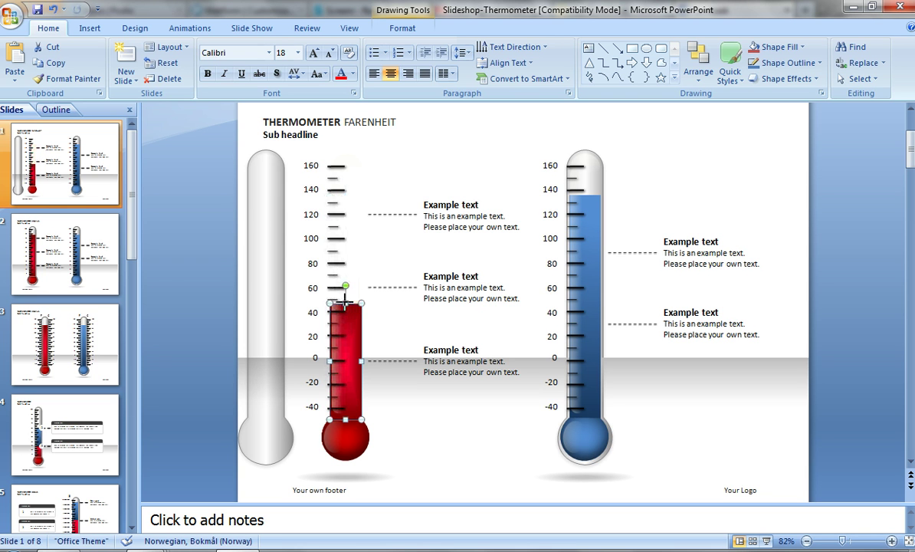
pyautogui.moveTo(345, 303); pyautogui.dragTo(345, 311)
# Step: Move the detached glass cover from the left back over the red bar reading about 40
pyautogui.click(394, 397)
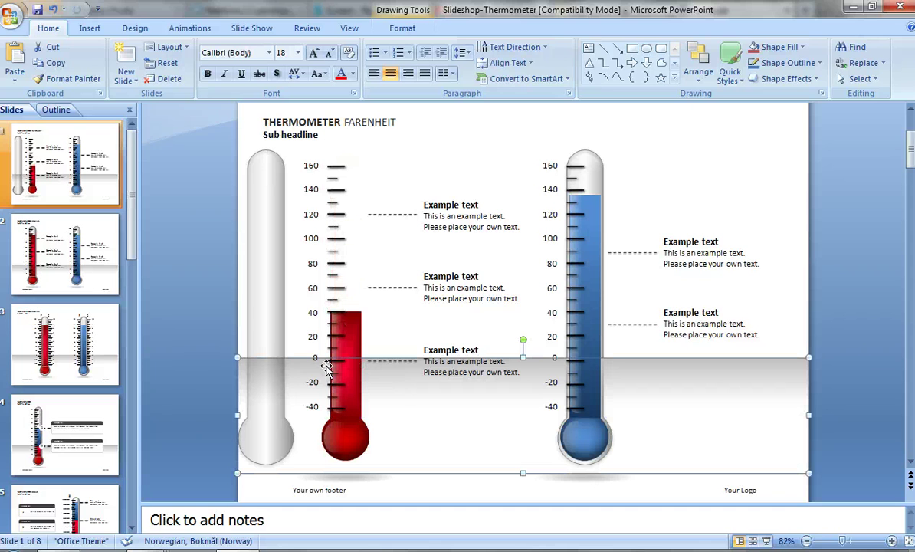
pyautogui.press('Escape')
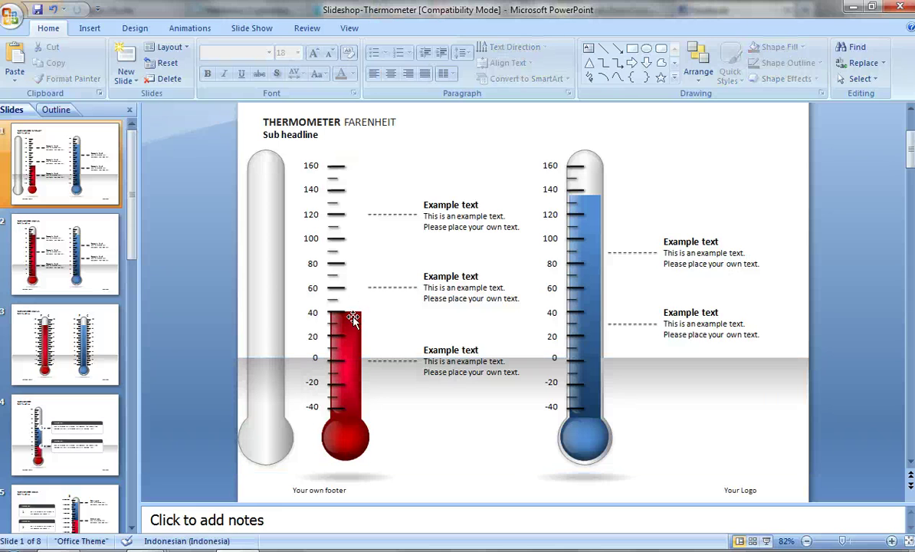
pyautogui.click(352, 320)
pyautogui.click(277, 263)
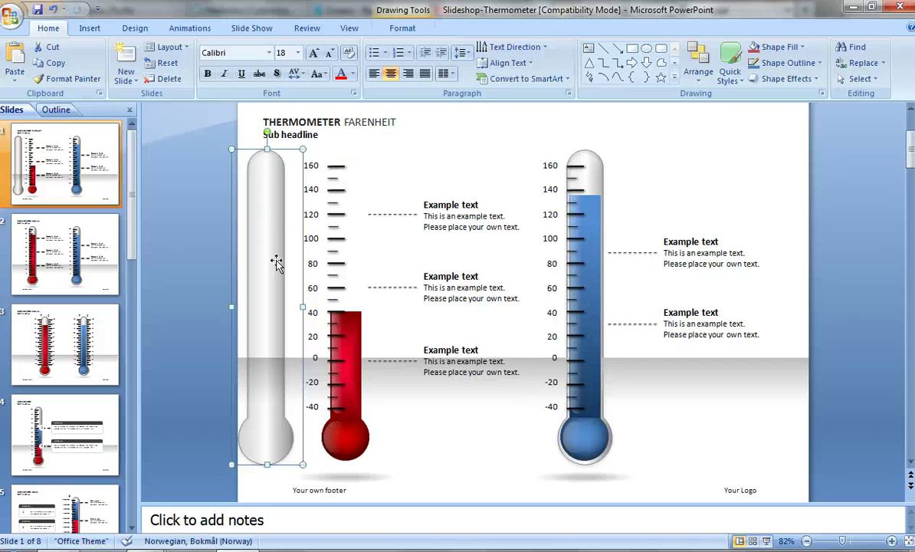
pyautogui.moveTo(276, 263)
pyautogui.mouseDown()
pyautogui.moveTo(382, 271)
pyautogui.moveTo(356, 262)
pyautogui.mouseUp()
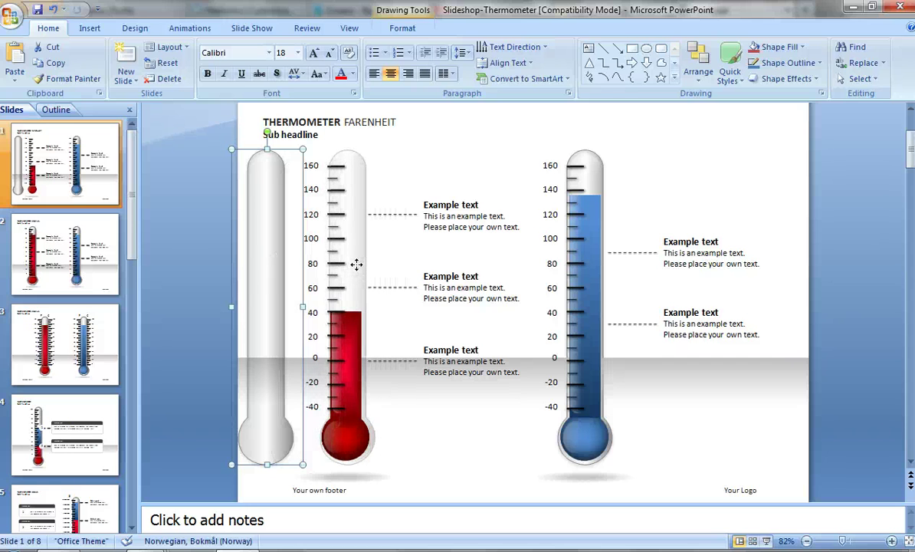
pyautogui.moveTo(357, 263); pyautogui.dragTo(357, 263)
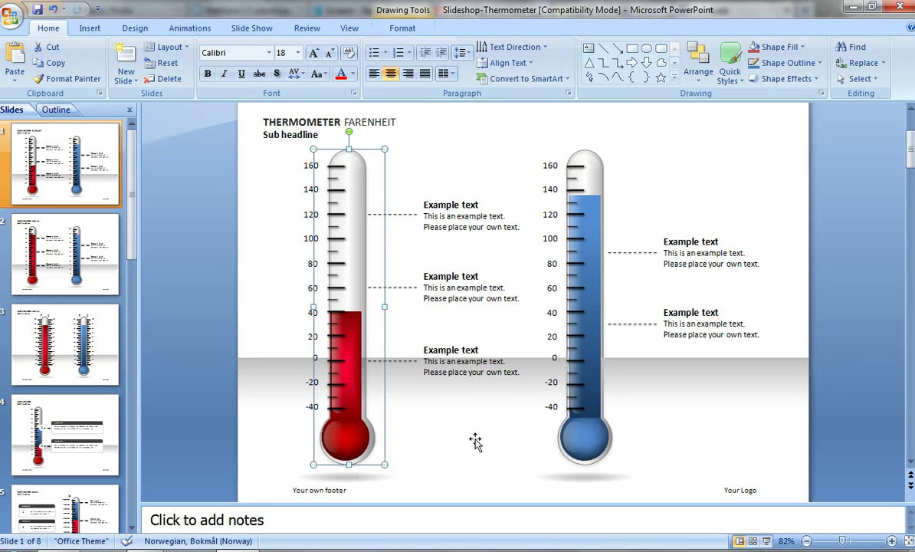
pyautogui.click(474, 439)
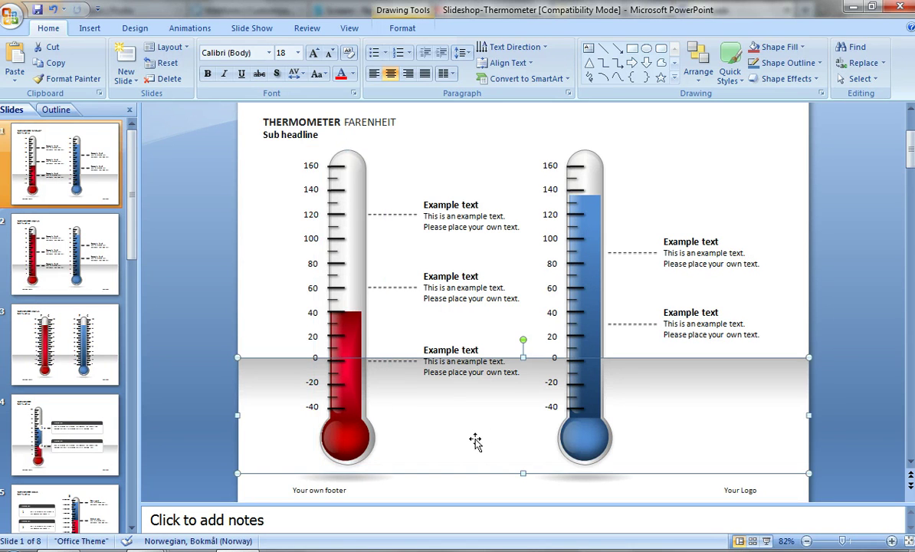
# Step: Move the blue thermometer's glass cover off to the slide's right side
pyautogui.click(674, 147)
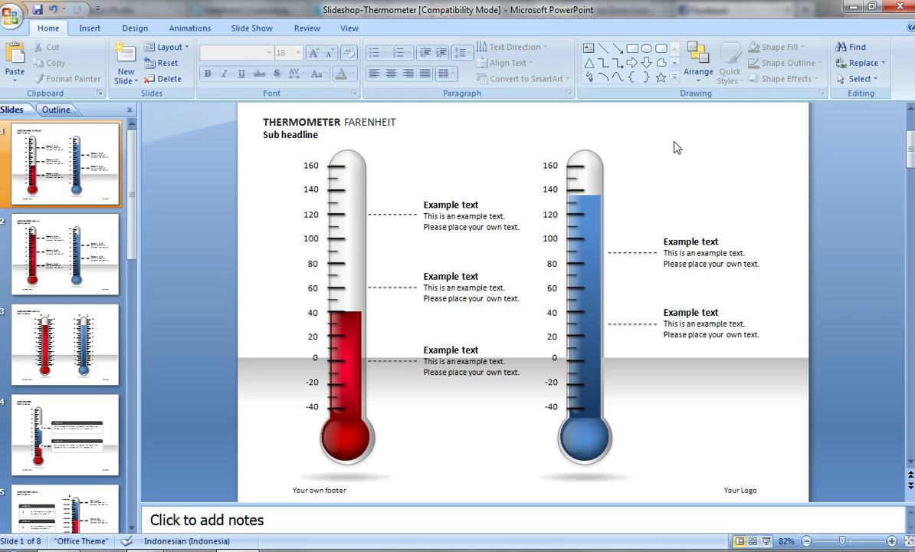
pyautogui.click(594, 170)
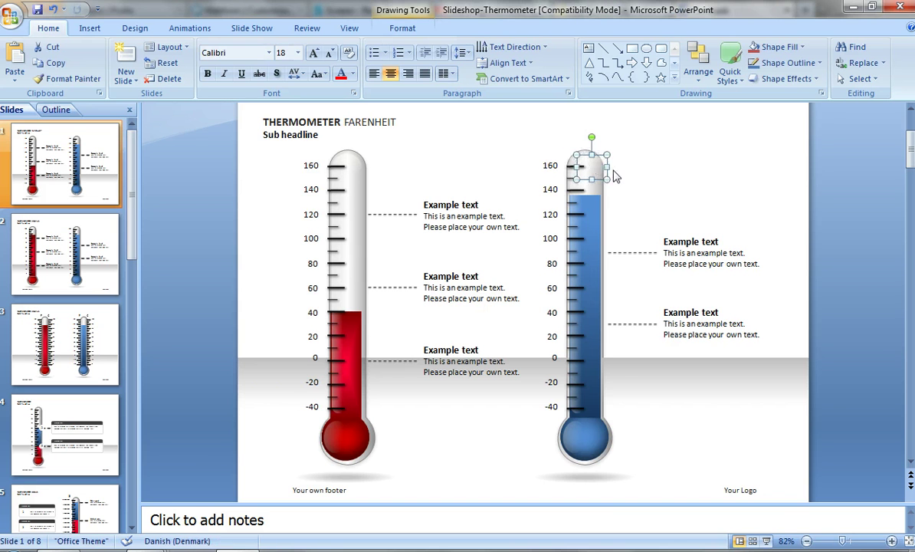
pyautogui.click(614, 174)
pyautogui.click(590, 153)
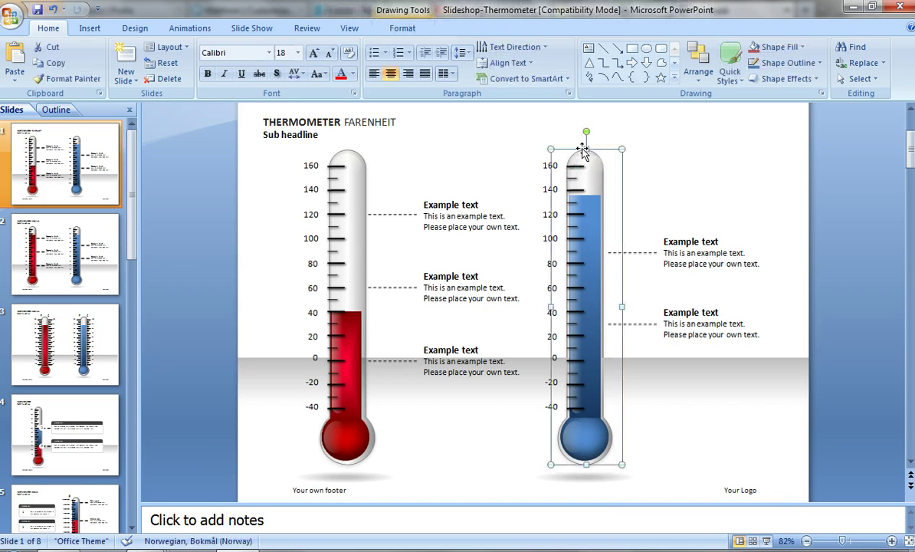
pyautogui.moveTo(582, 151); pyautogui.dragTo(741, 157)
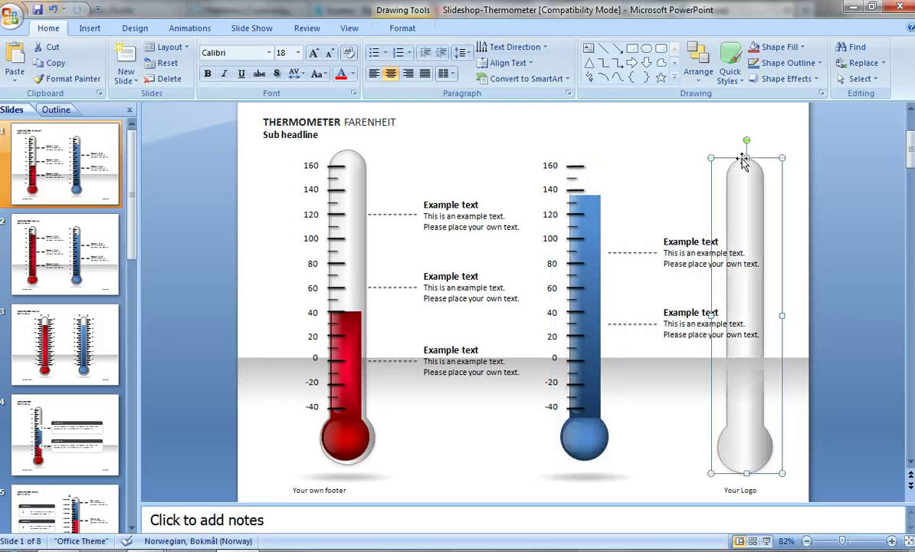
# Step: Select the exposed blue liquid shape and bring up its context menu
pyautogui.click(587, 224)
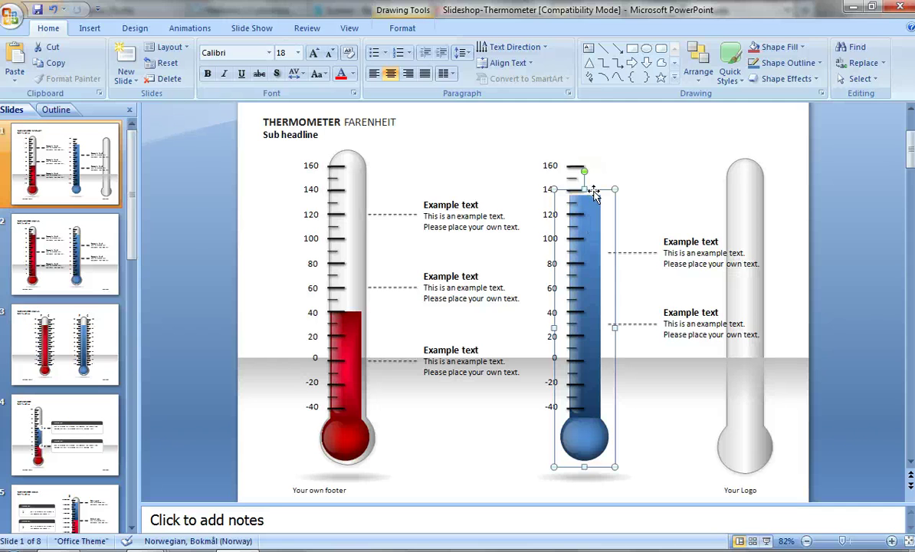
pyautogui.rightClick(595, 196)
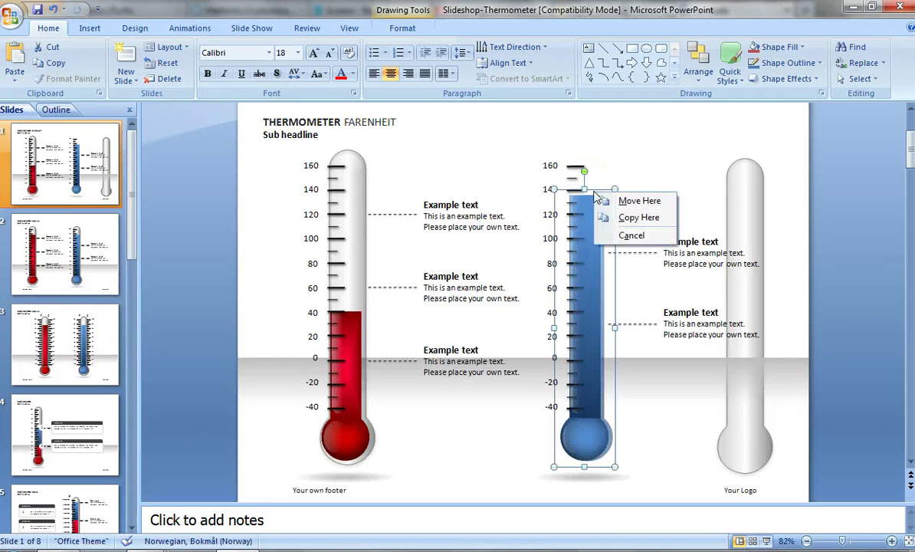
pyautogui.click(578, 192)
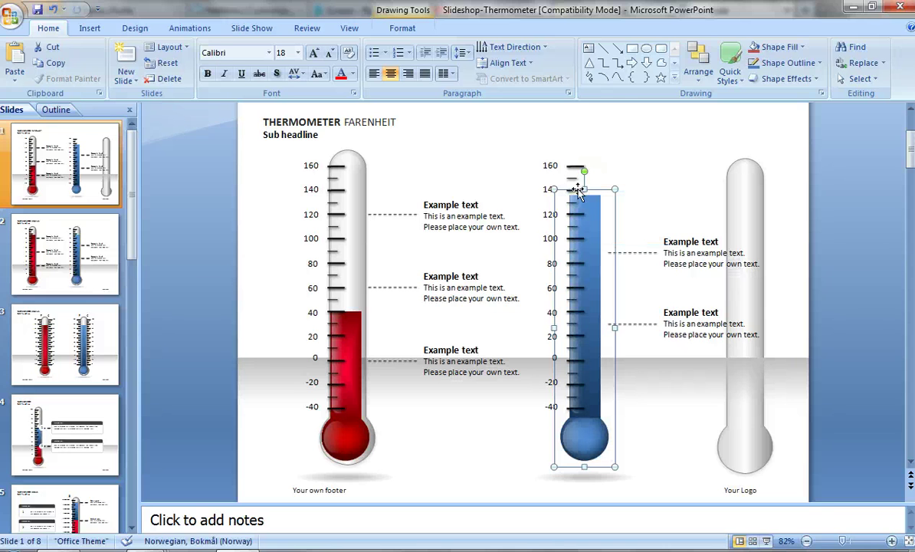
pyautogui.rightClick(579, 192)
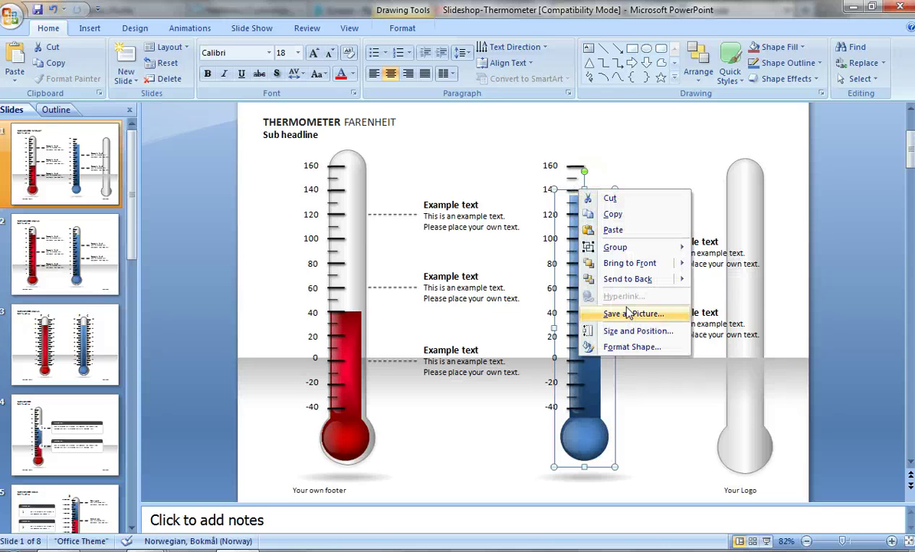
# Step: Give the blue liquid a solid Orange, Accent 6, Darker 25% fill in Format Shape
pyautogui.click(618, 349)
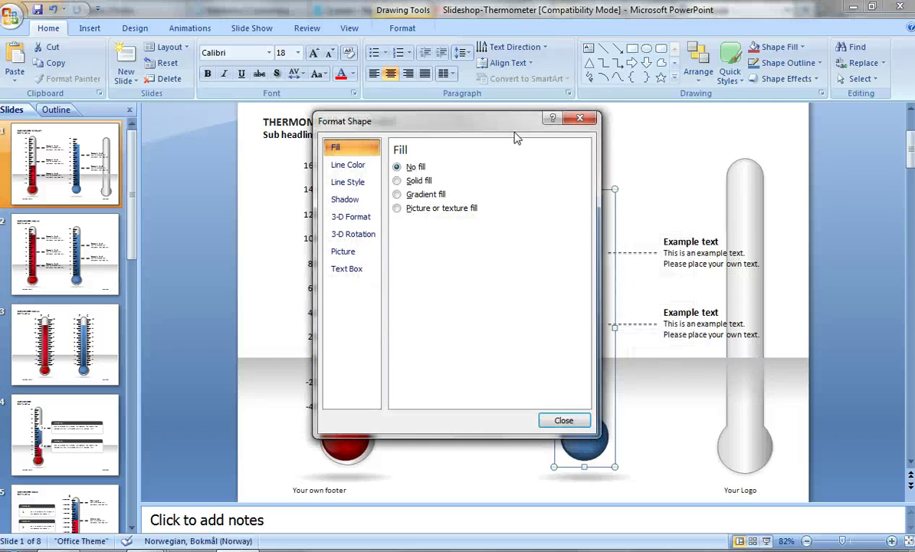
pyautogui.moveTo(514, 131); pyautogui.dragTo(439, 156)
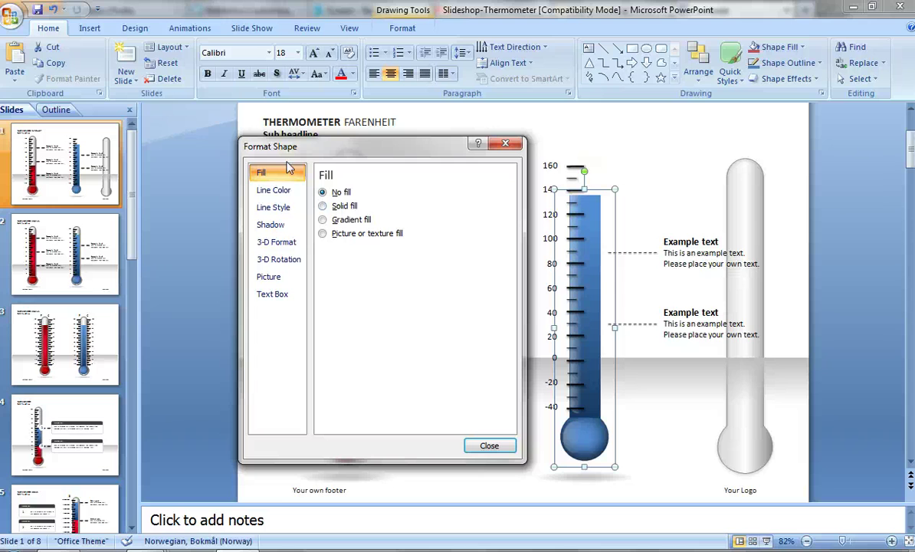
pyautogui.click(338, 206)
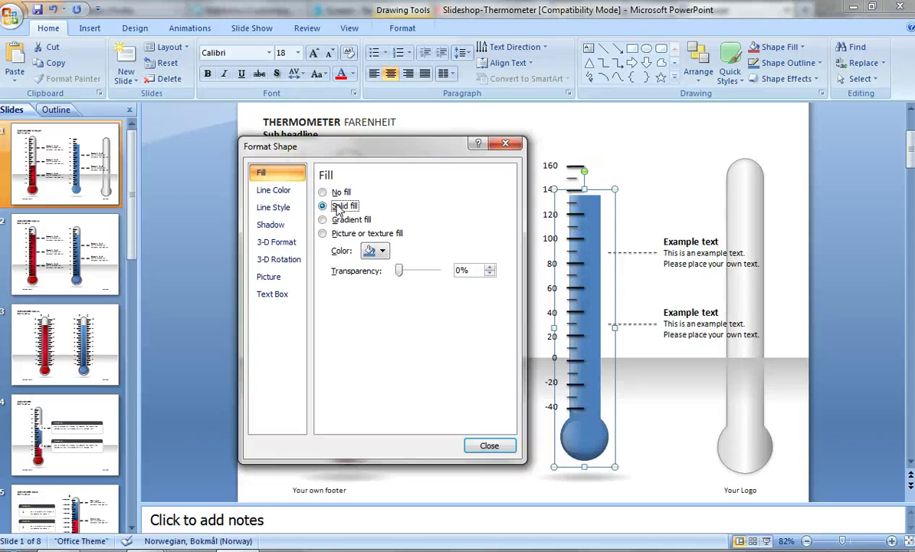
pyautogui.click(382, 252)
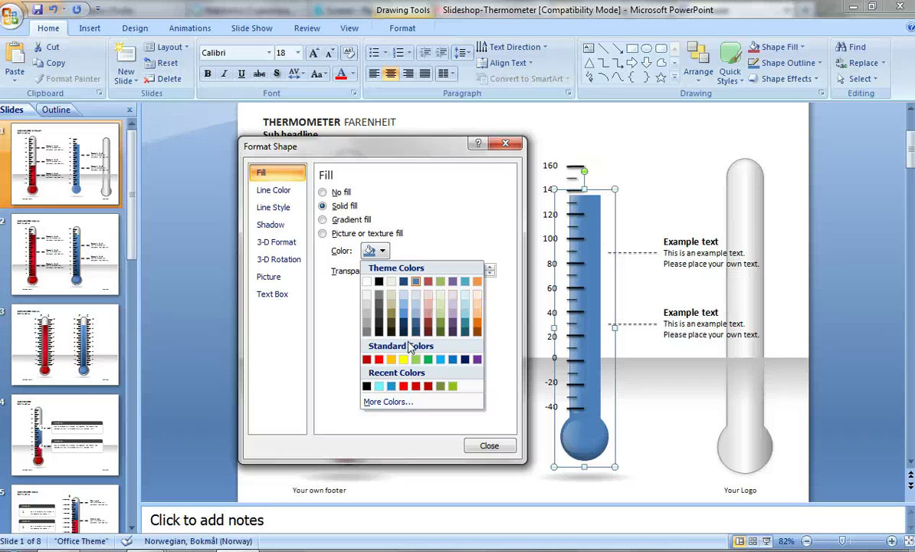
pyautogui.click(476, 327)
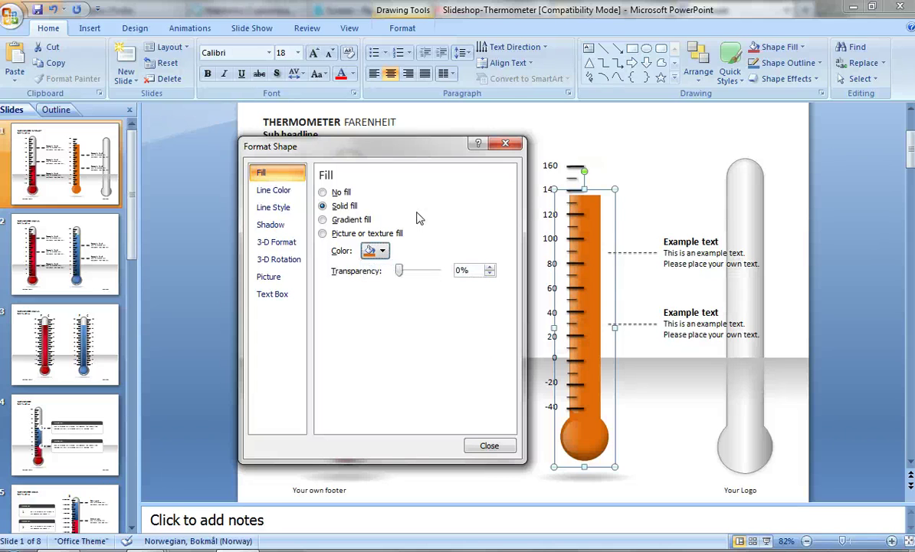
pyautogui.click(489, 448)
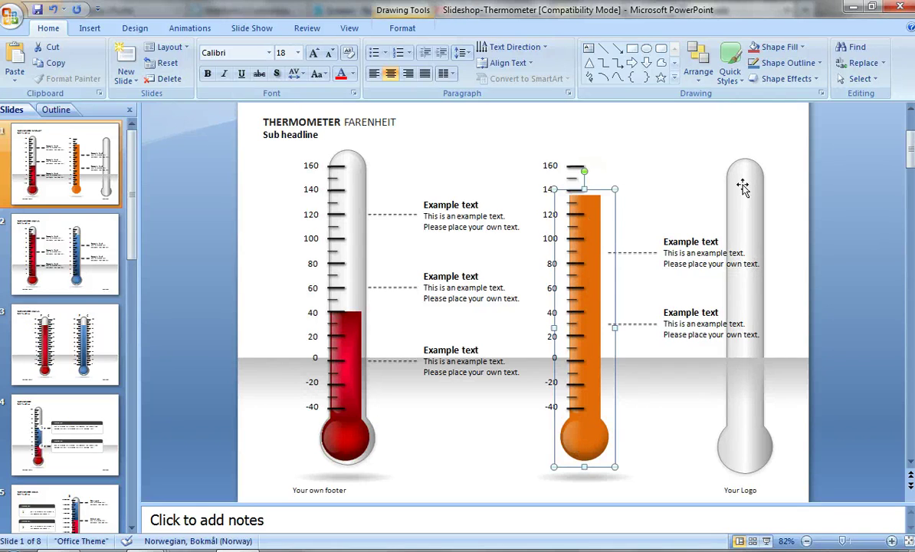
# Step: Return the glass cover over the orange liquid and nudge it into alignment with the scale
pyautogui.moveTo(742, 186)
pyautogui.mouseDown()
pyautogui.moveTo(626, 198)
pyautogui.moveTo(597, 177)
pyautogui.mouseUp()
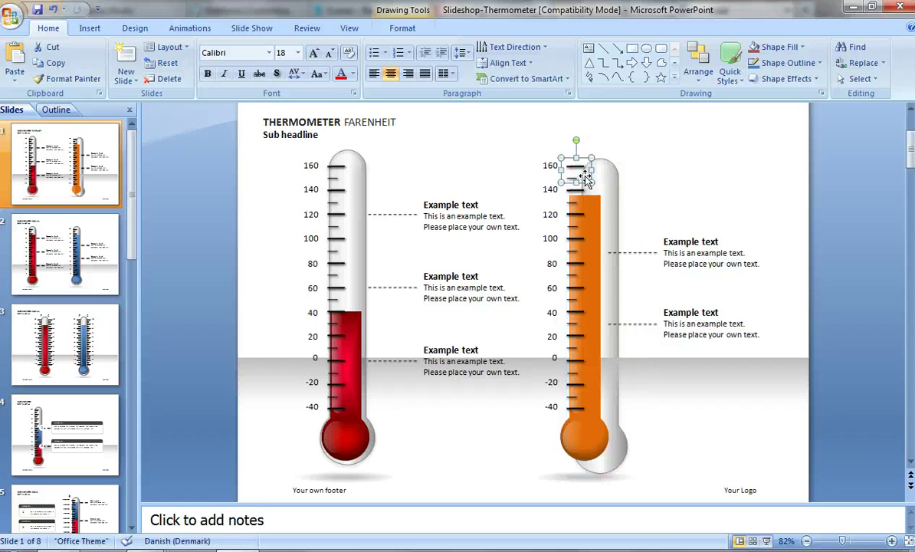
pyautogui.moveTo(605, 194); pyautogui.dragTo(594, 187)
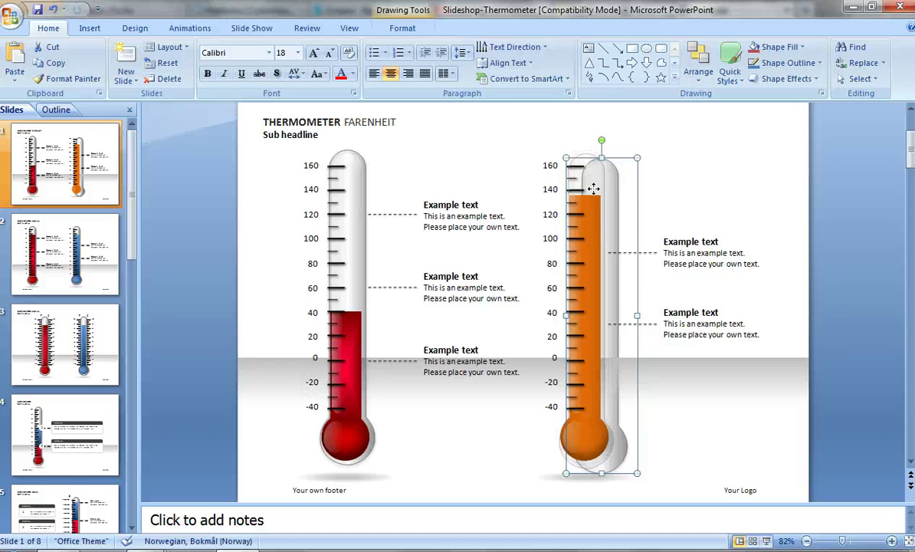
pyautogui.moveTo(594, 187); pyautogui.dragTo(596, 191)
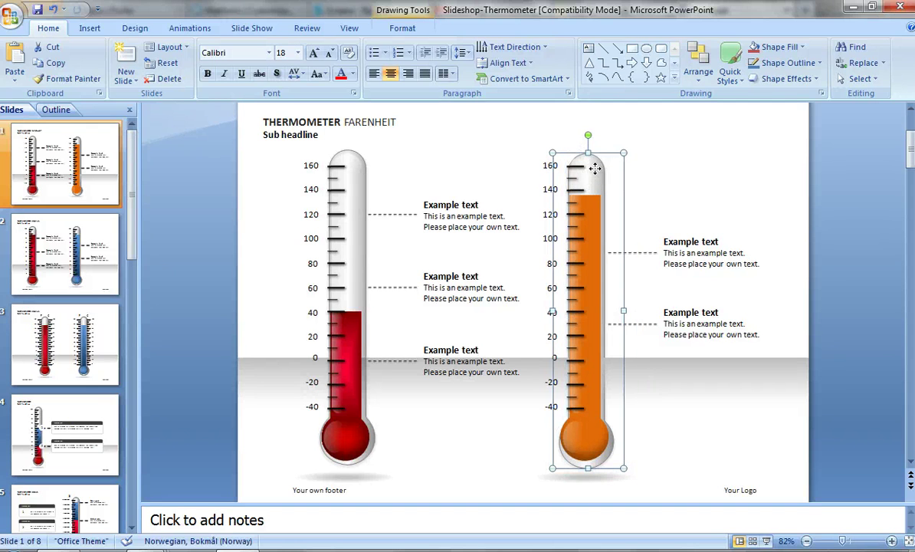
pyautogui.press('Left')
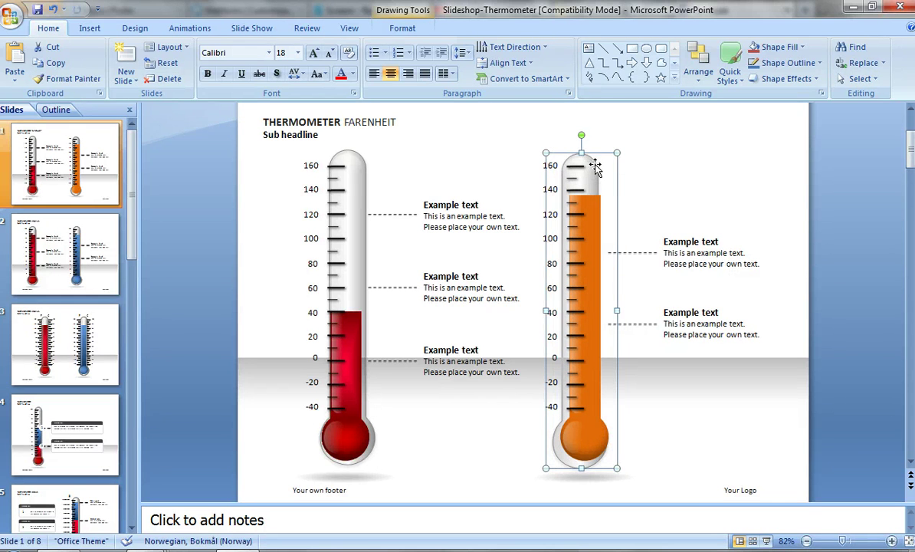
pyautogui.press('Right')
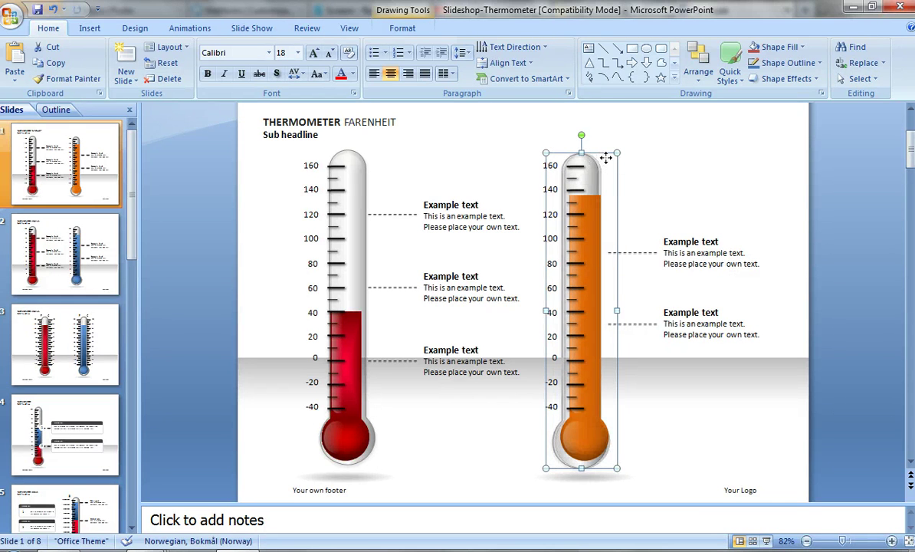
pyautogui.press('Right')
pyautogui.press('Up')
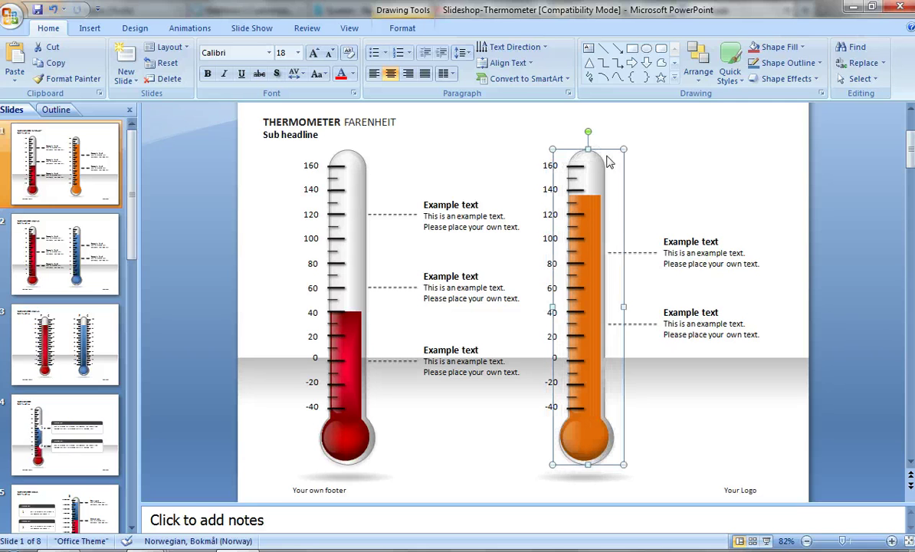